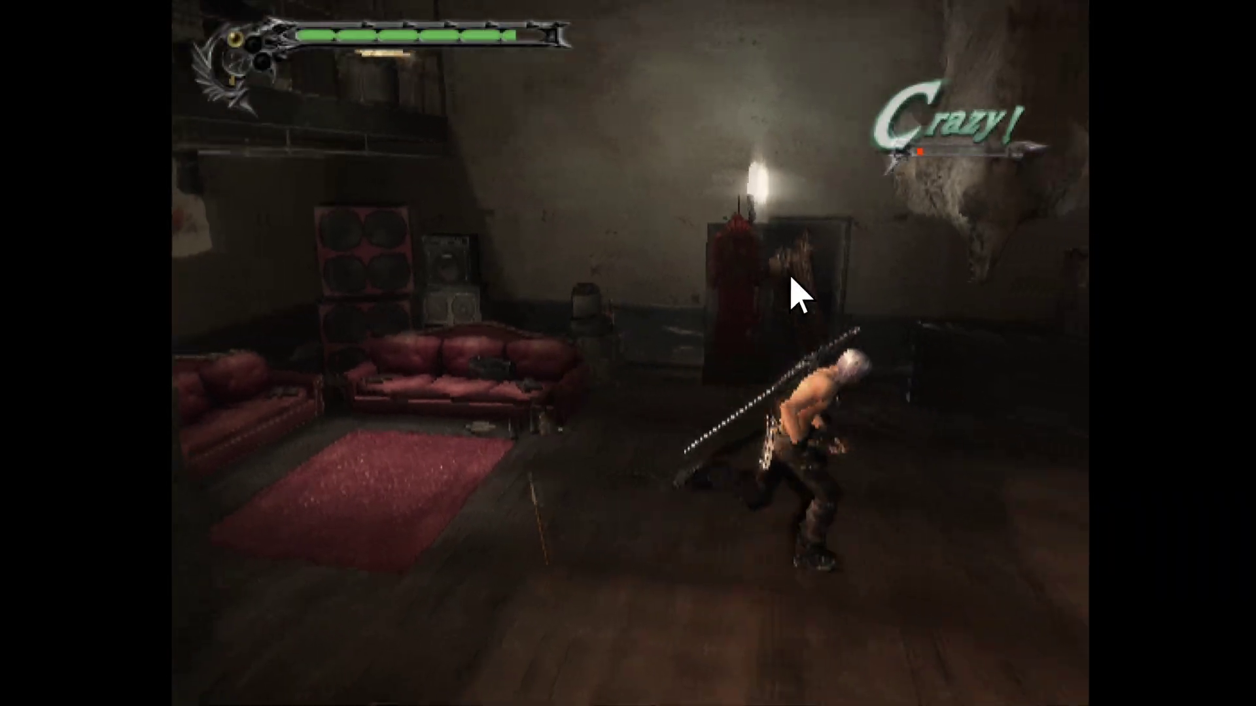
# Scroll through the eBay search results for CD/DVD drives
pyautogui.moveTo(805, 249)
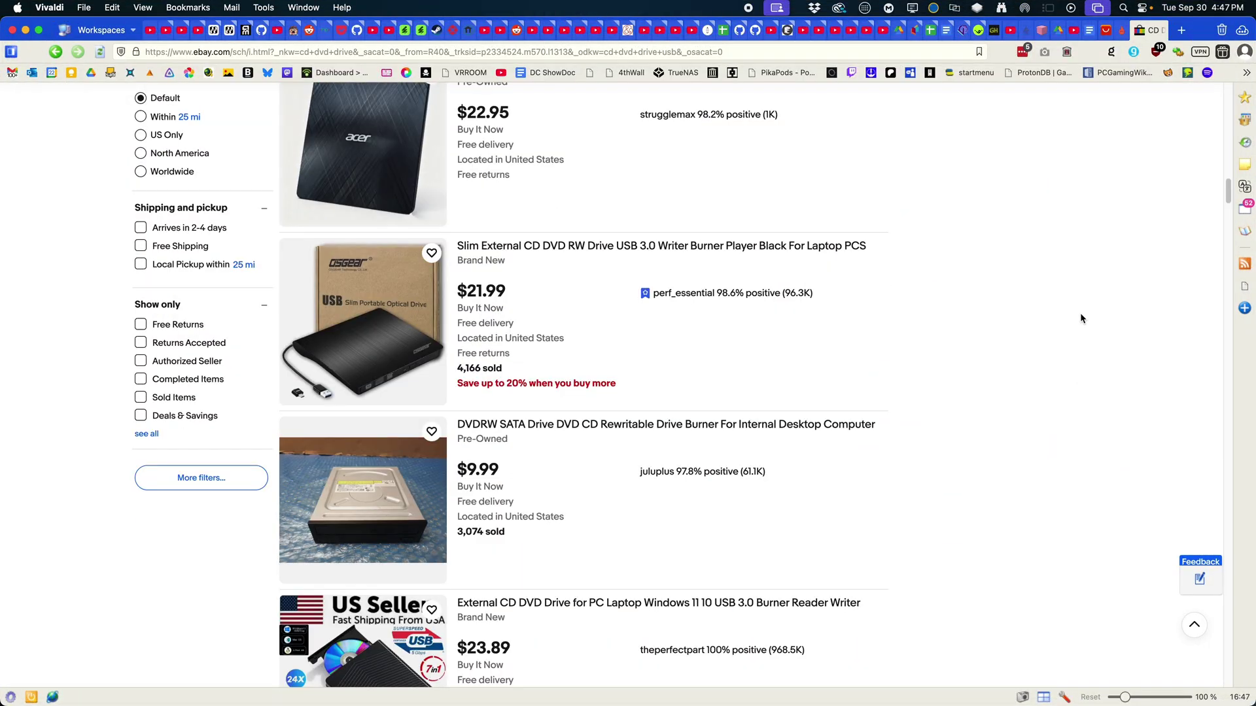
pyautogui.scroll(-3, 1080, 312)
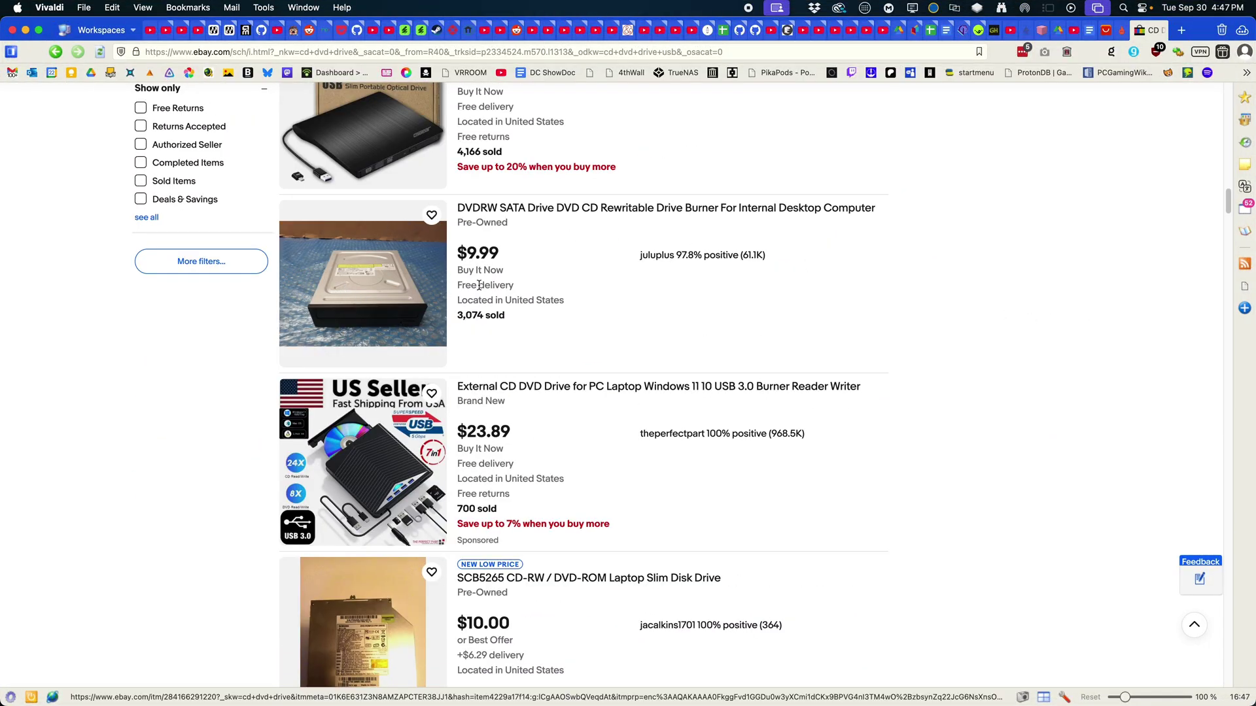
pyautogui.scroll(-10, 479, 285)
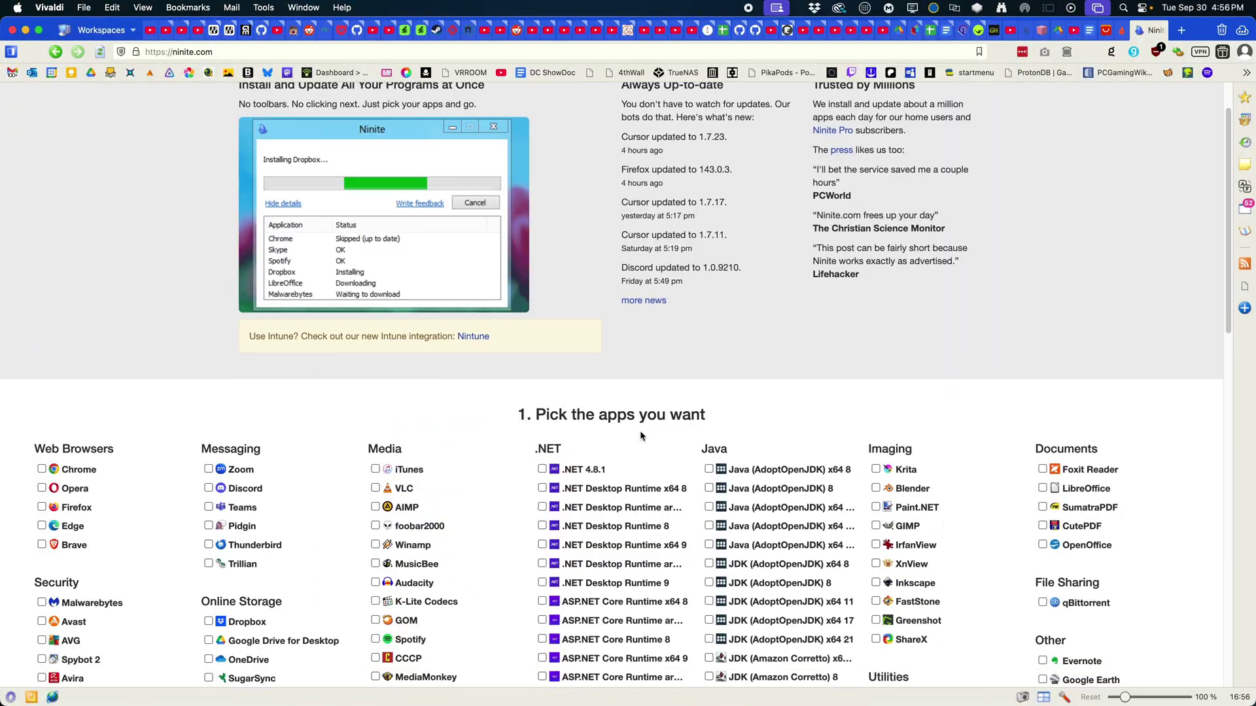
# Scroll Ninite's 'Pick the apps you want' list down to ImgBurn under Utilities
pyautogui.scroll(-3, 640, 434)
pyautogui.scroll(-2, 621, 444)
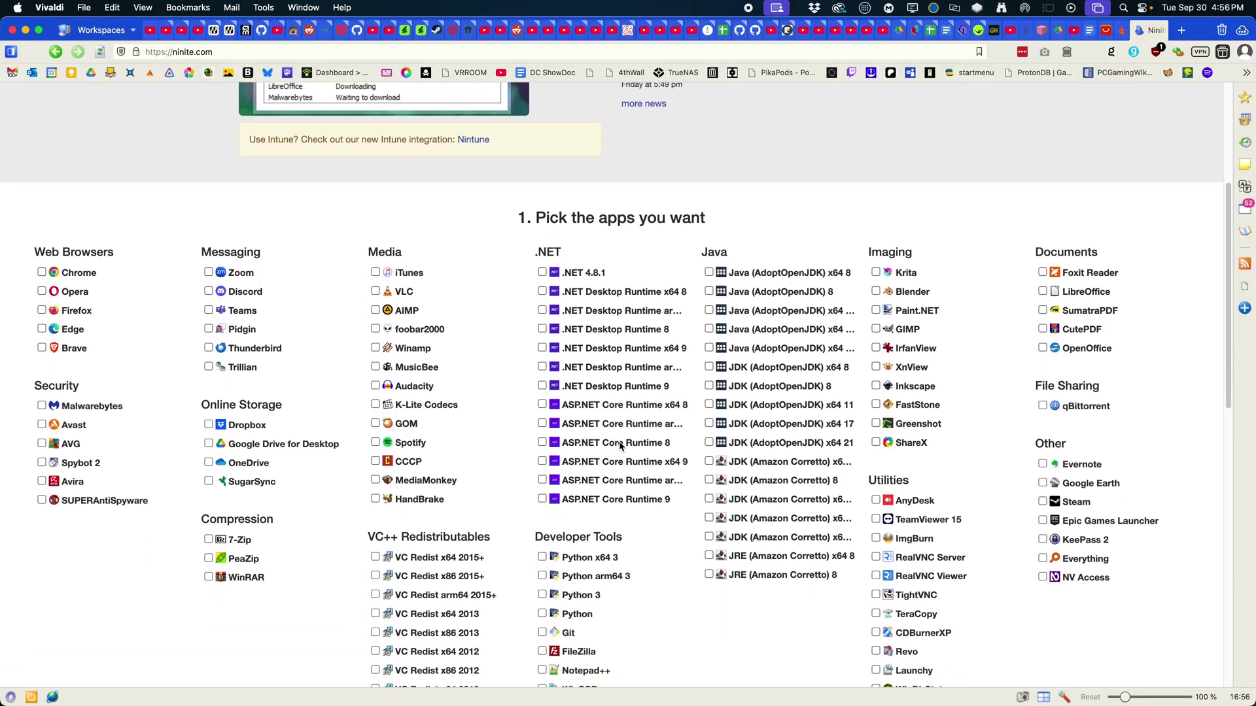
pyautogui.scroll(-1, 620, 444)
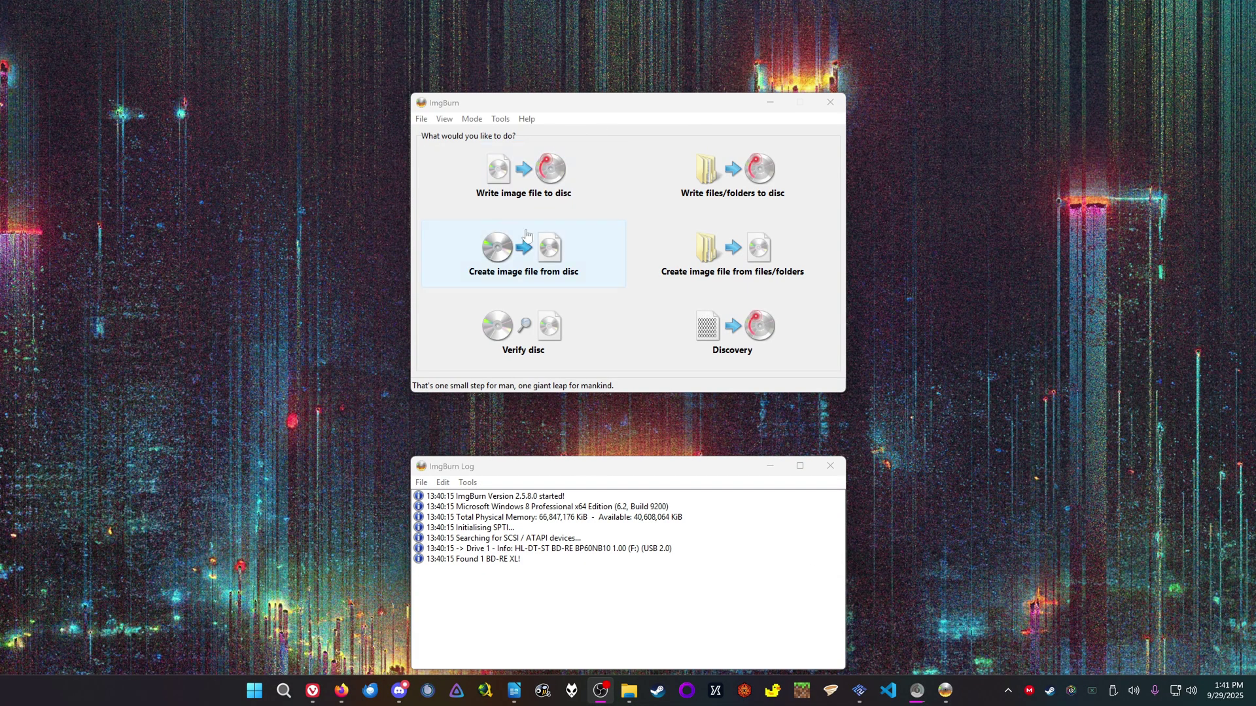
# Start an image of the GODOFWAR disc in ImgBurn, keeping the 8x read speed
pyautogui.click(615, 120)
pyautogui.click(525, 248)
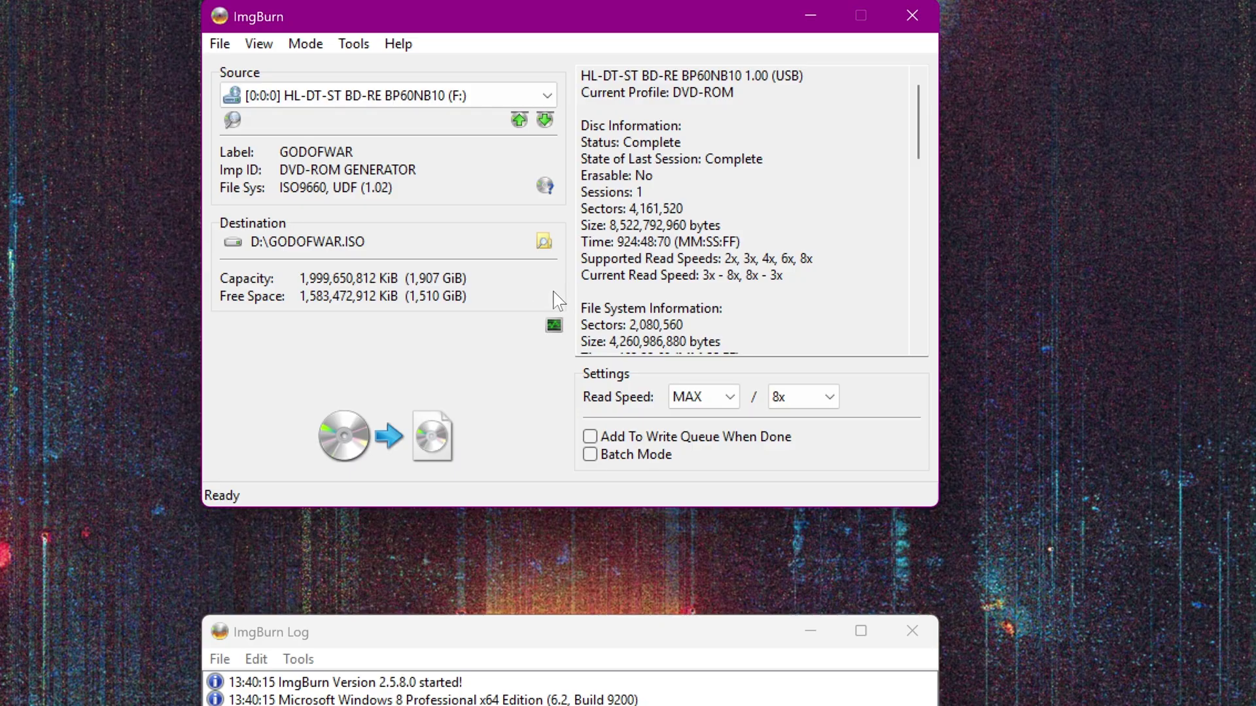
pyautogui.click(828, 397)
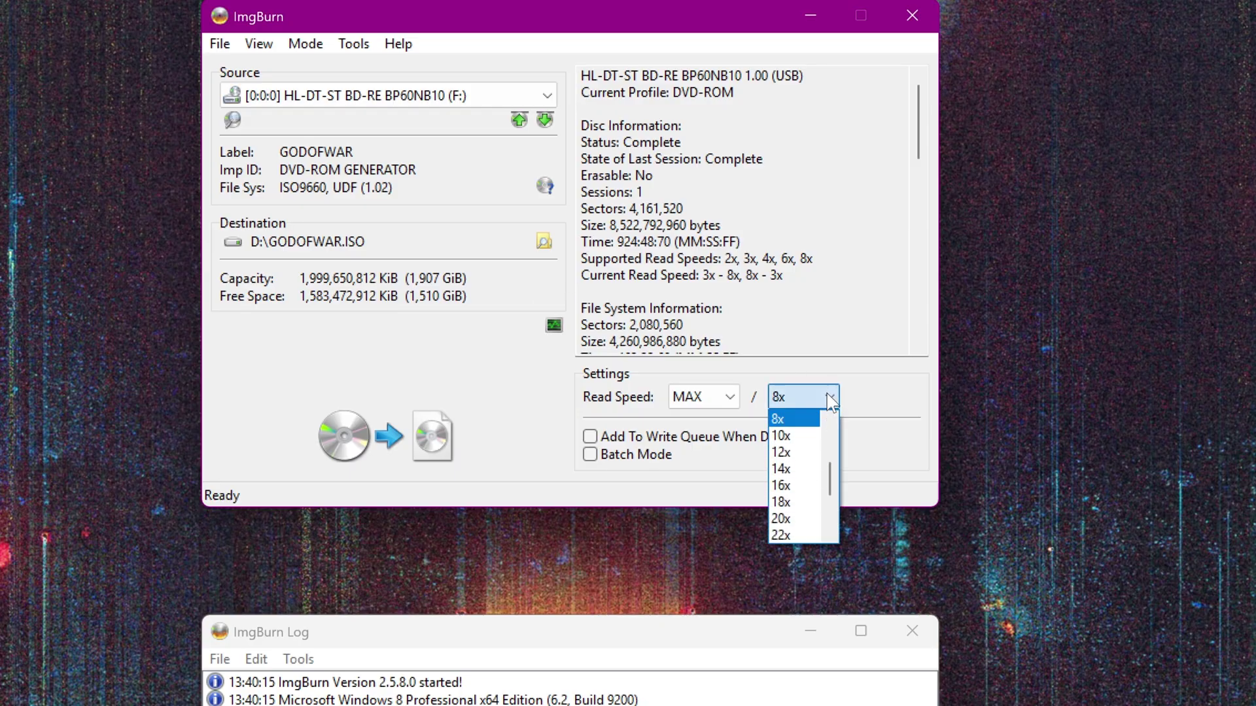
pyautogui.scroll(-3, 812, 520)
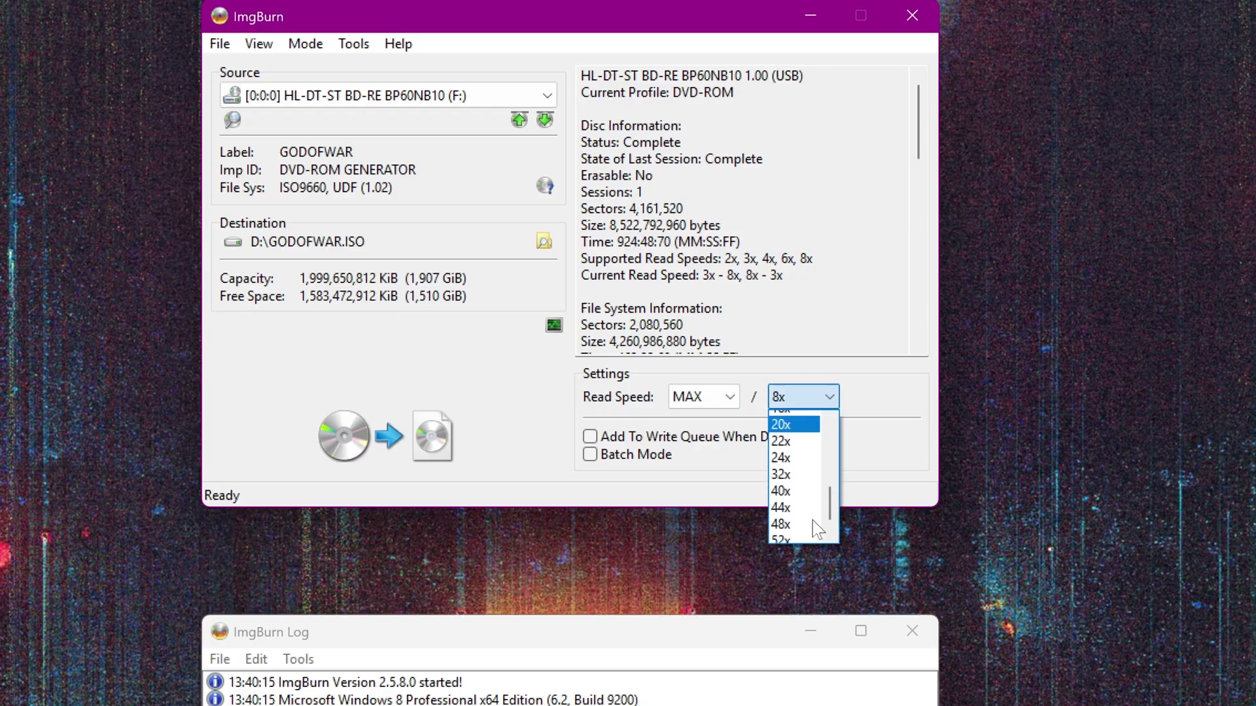
pyautogui.click(886, 401)
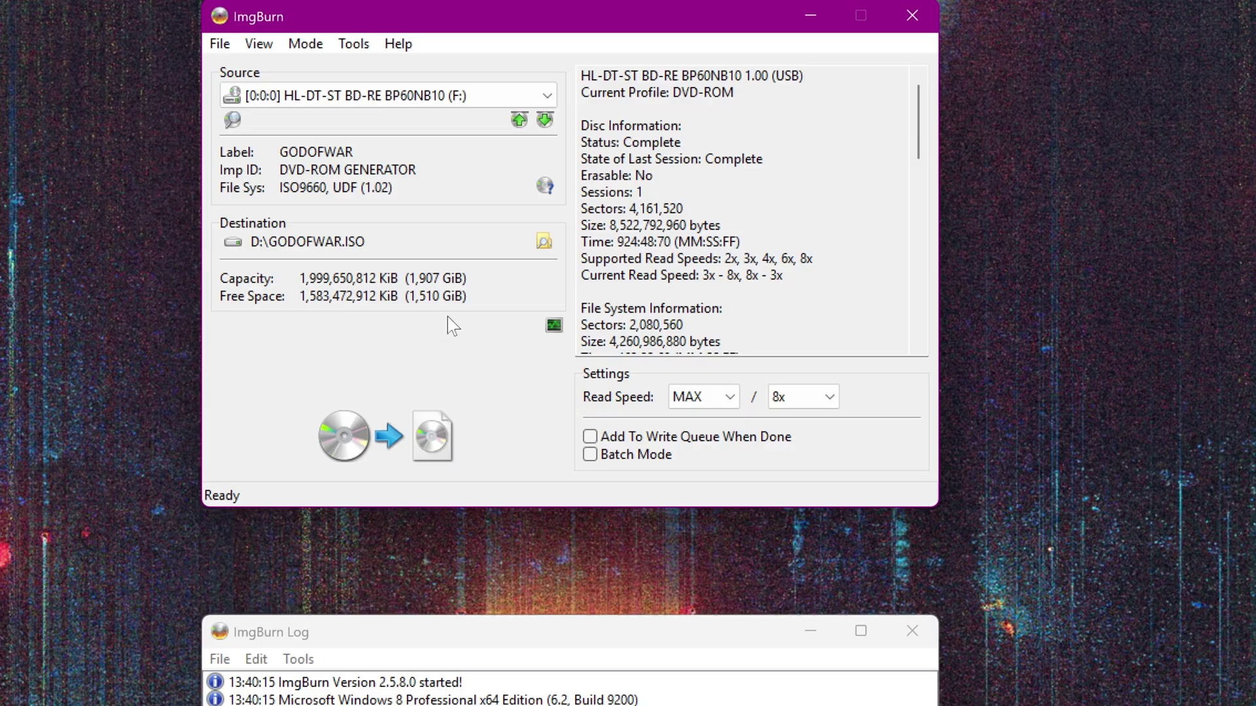
# Save the GODOFWAR image into D:\PS2 Dumps and start reading the disc
pyautogui.click(540, 244)
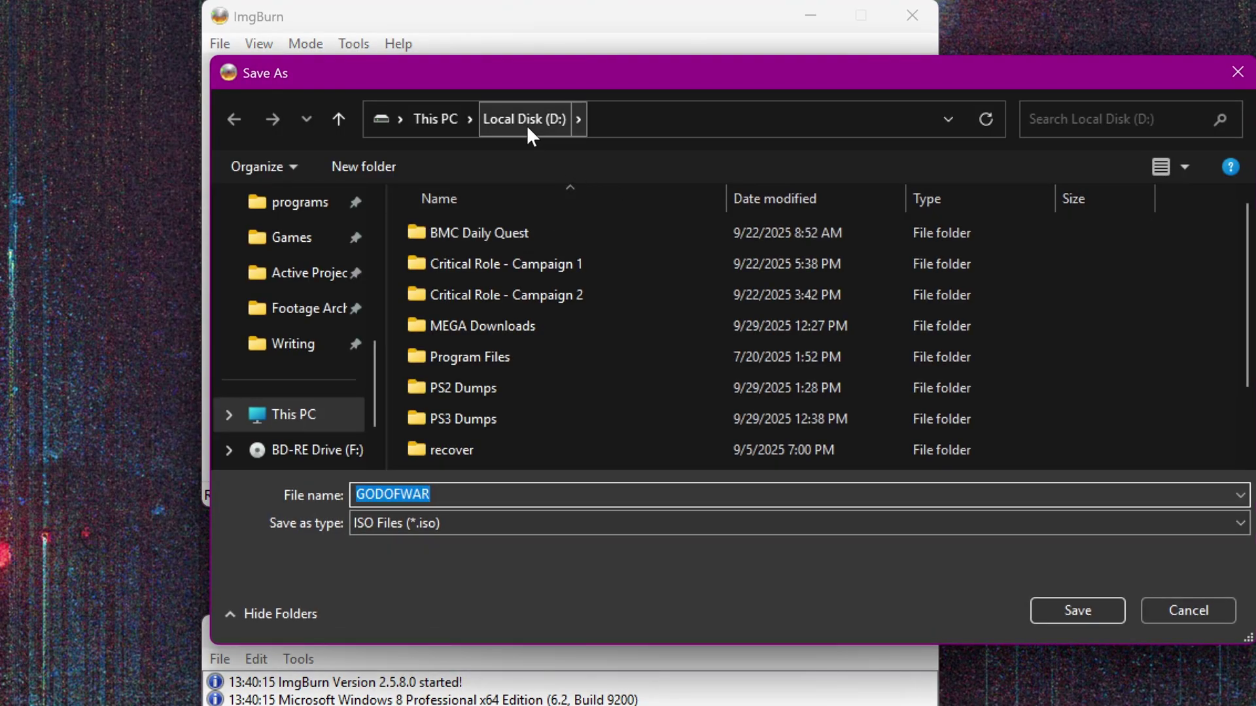
pyautogui.doubleClick(485, 388)
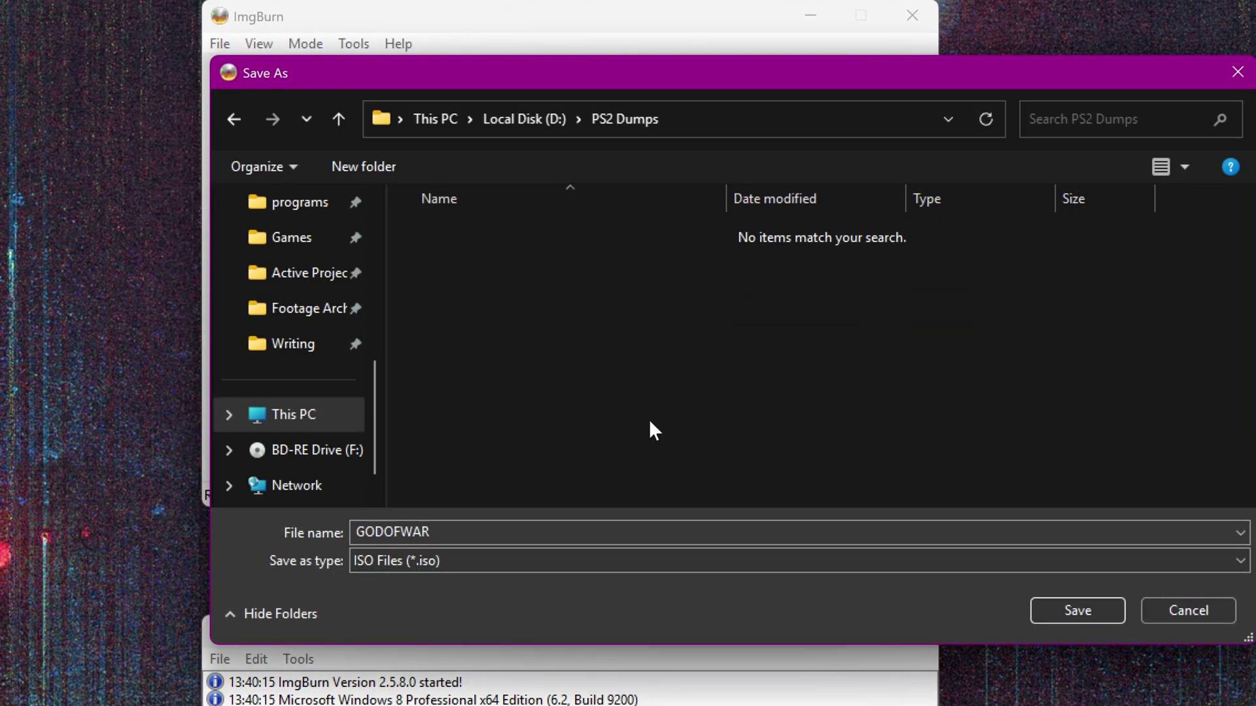
pyautogui.click(1046, 608)
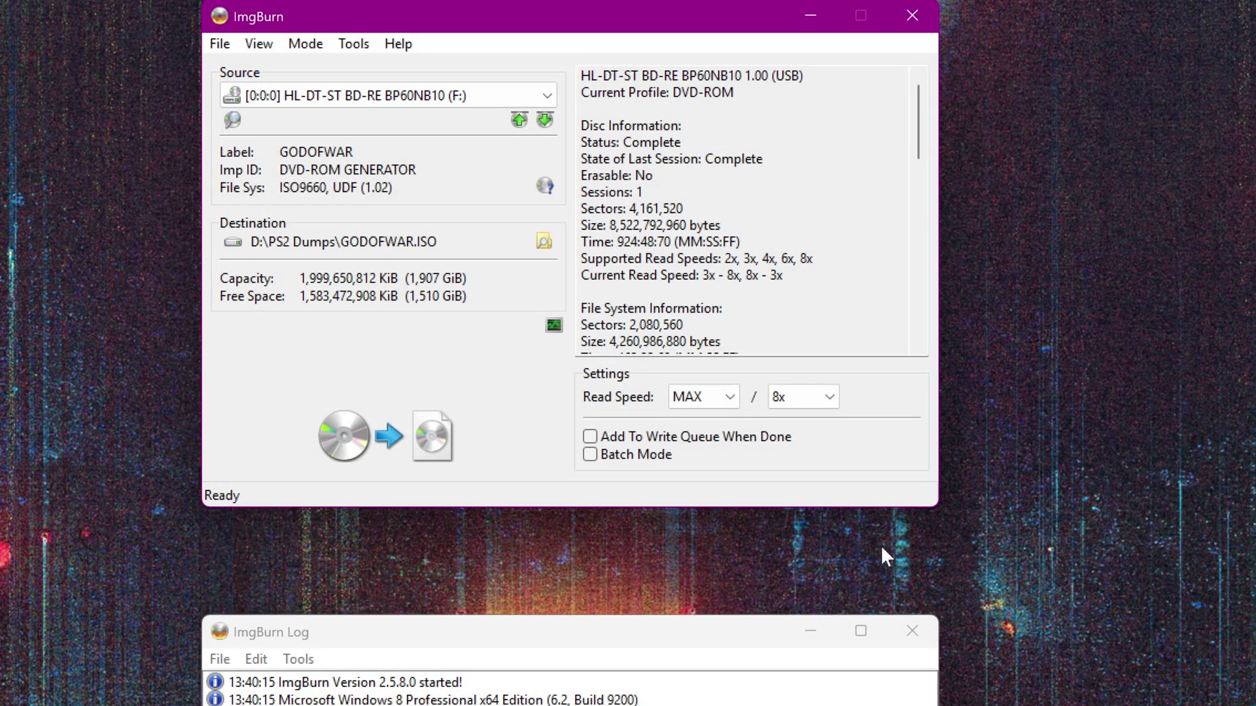
pyautogui.click(393, 429)
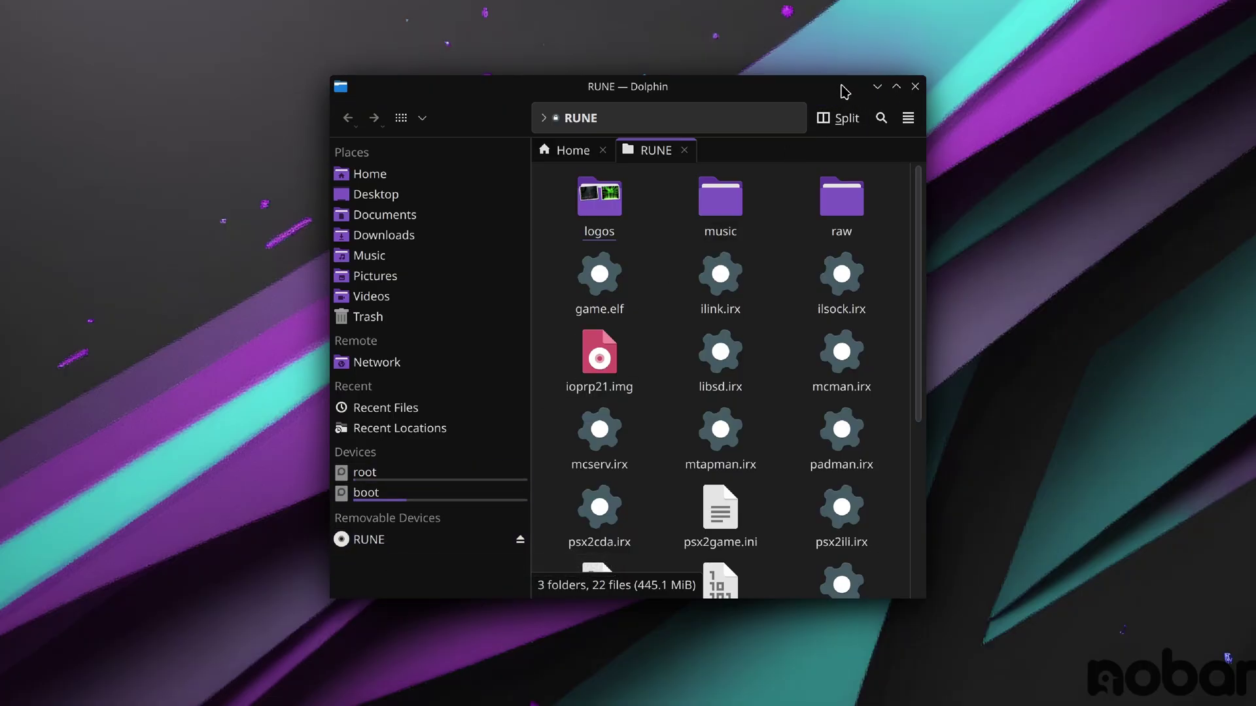
# Open a Konsole terminal over Dolphin with Ctrl+Alt+T
pyautogui.hotkey('ctrl', 'alt', 't')
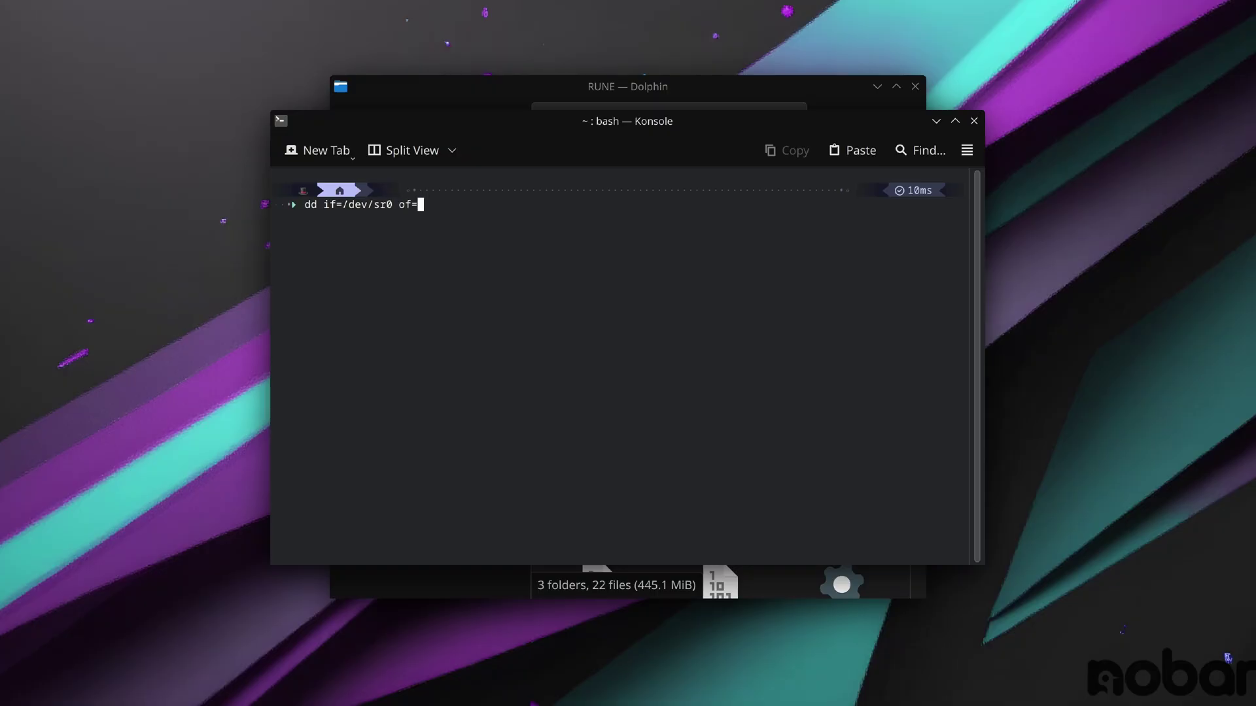
# Run dd if=/dev/sr0 of=rune.iso to copy the disc into the home folder
pyautogui.write('run')
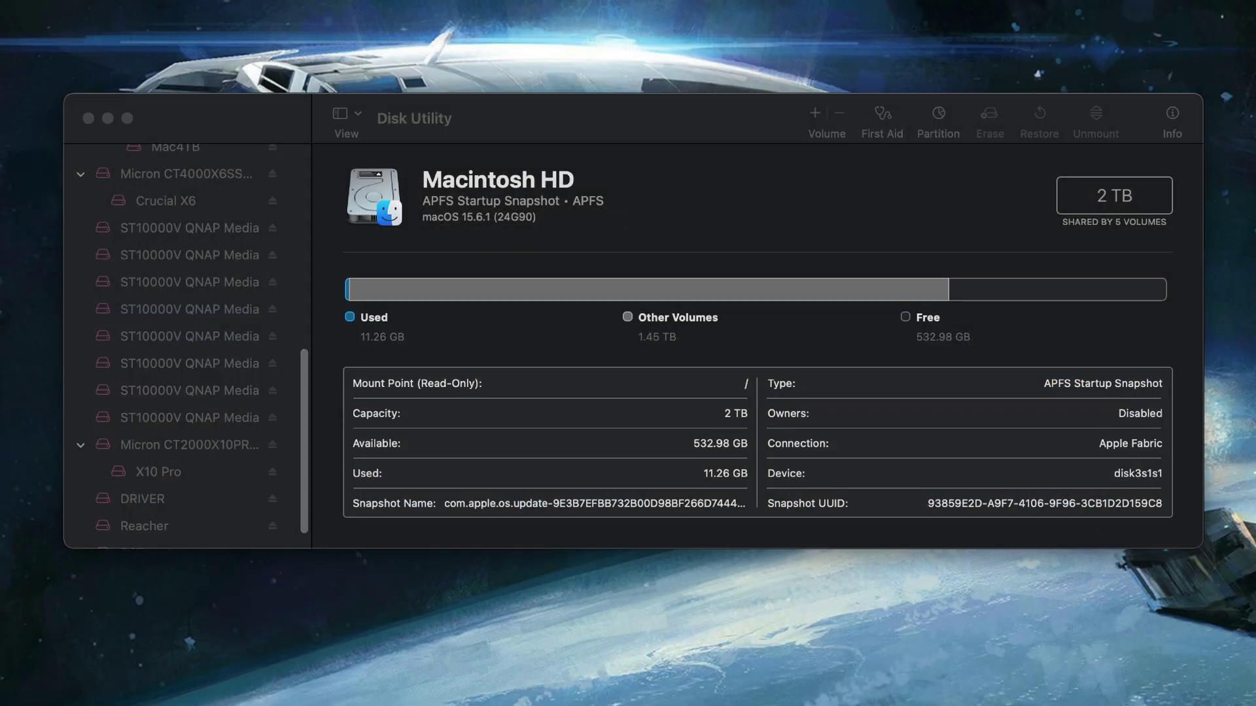
# Save the RC7 disc as a DVD/CD master image, RC7.cdr, on Mac4TB and select it
pyautogui.scroll(-1, 216, 468)
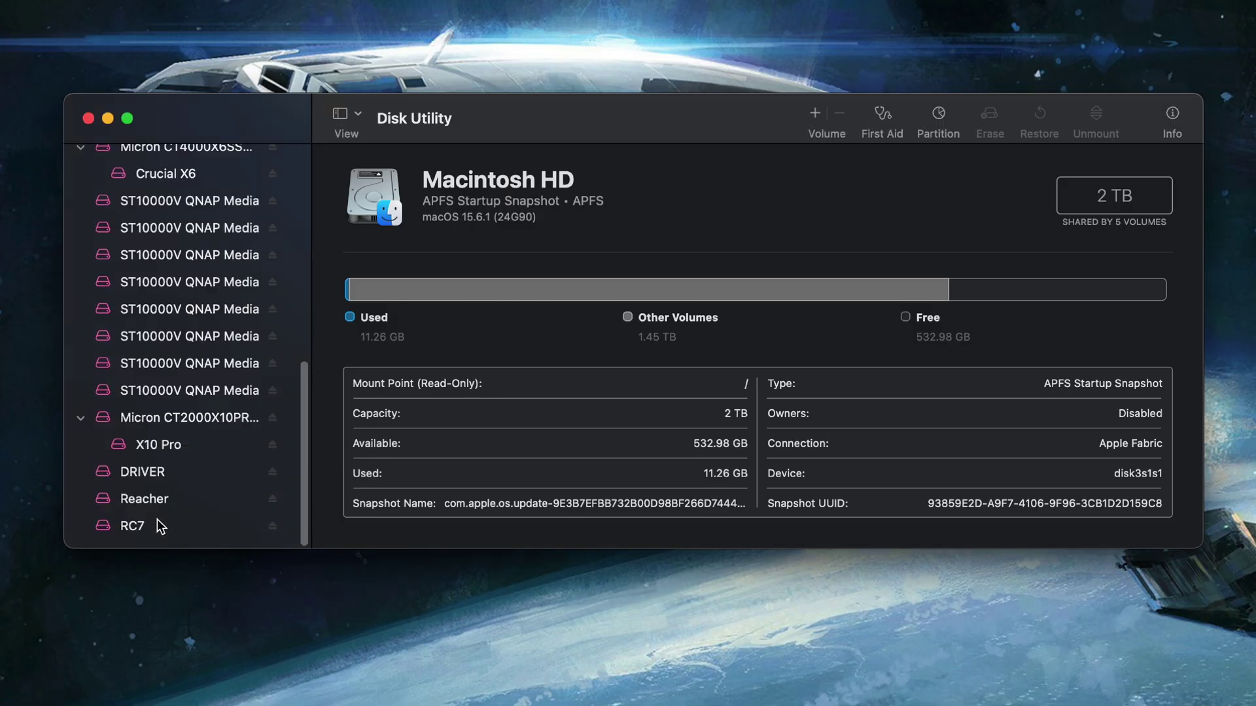
pyautogui.click(132, 526)
pyautogui.rightClick(137, 525)
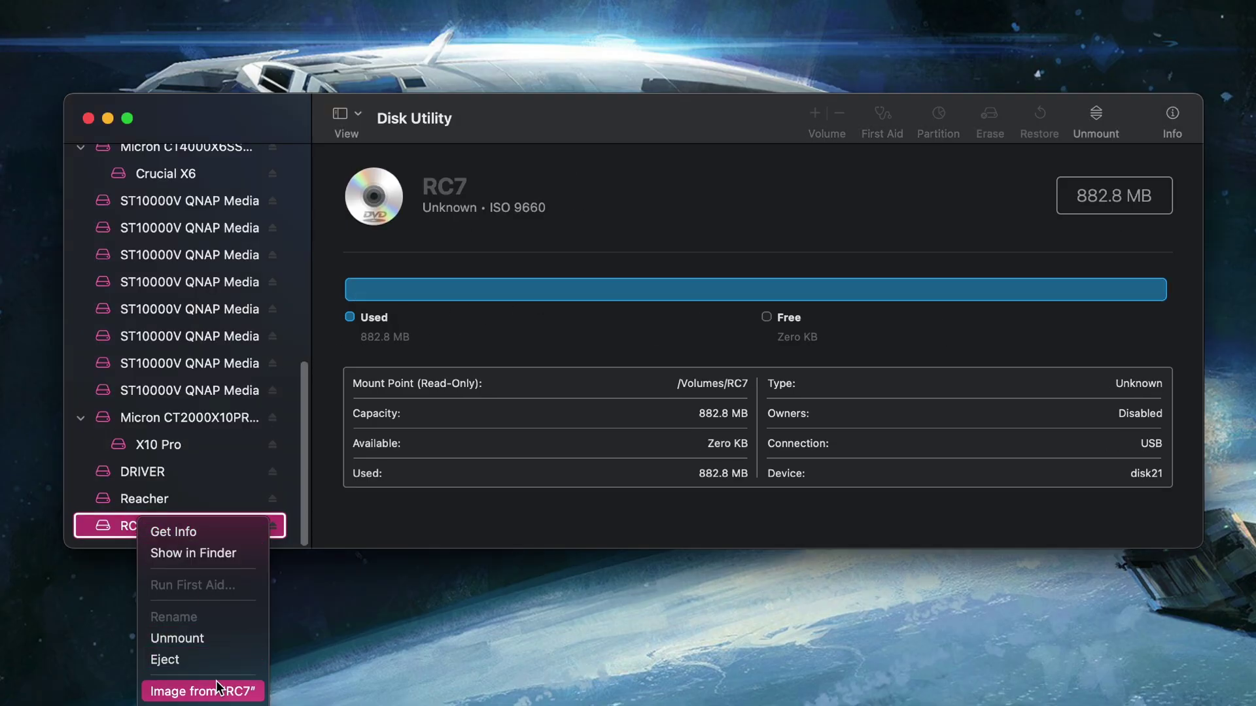
pyautogui.click(196, 691)
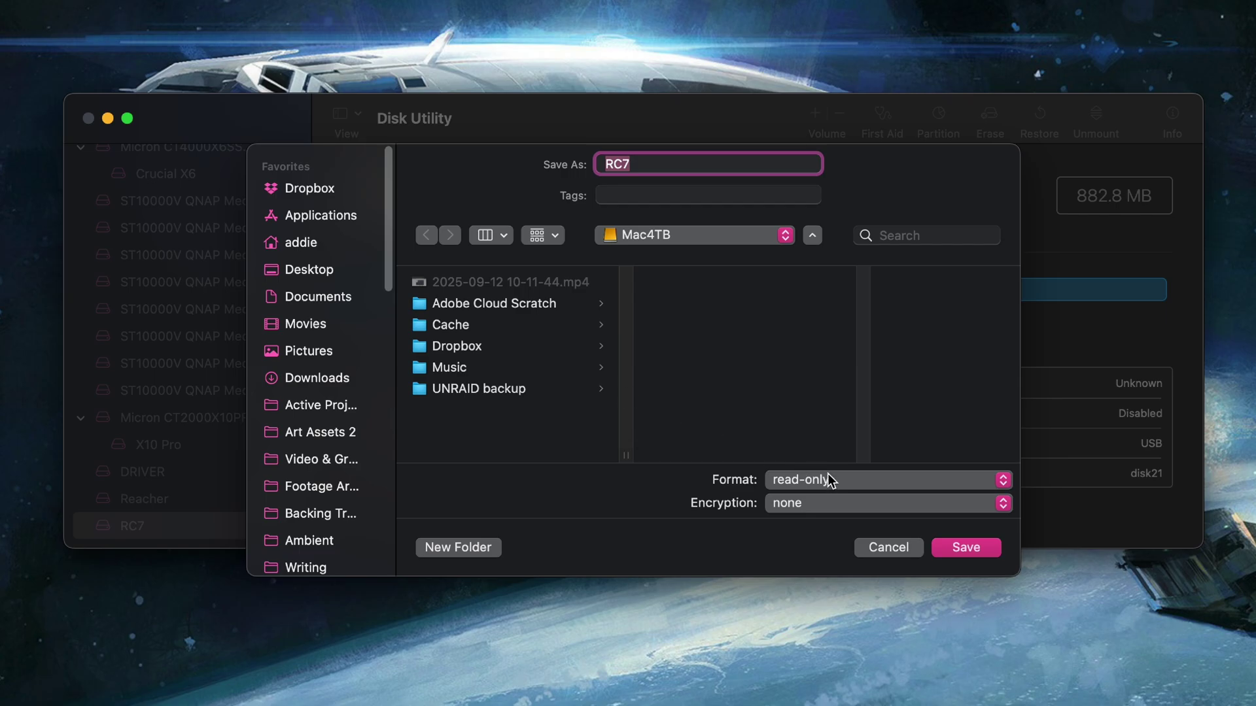
pyautogui.click(835, 480)
pyautogui.click(831, 540)
pyautogui.click(946, 547)
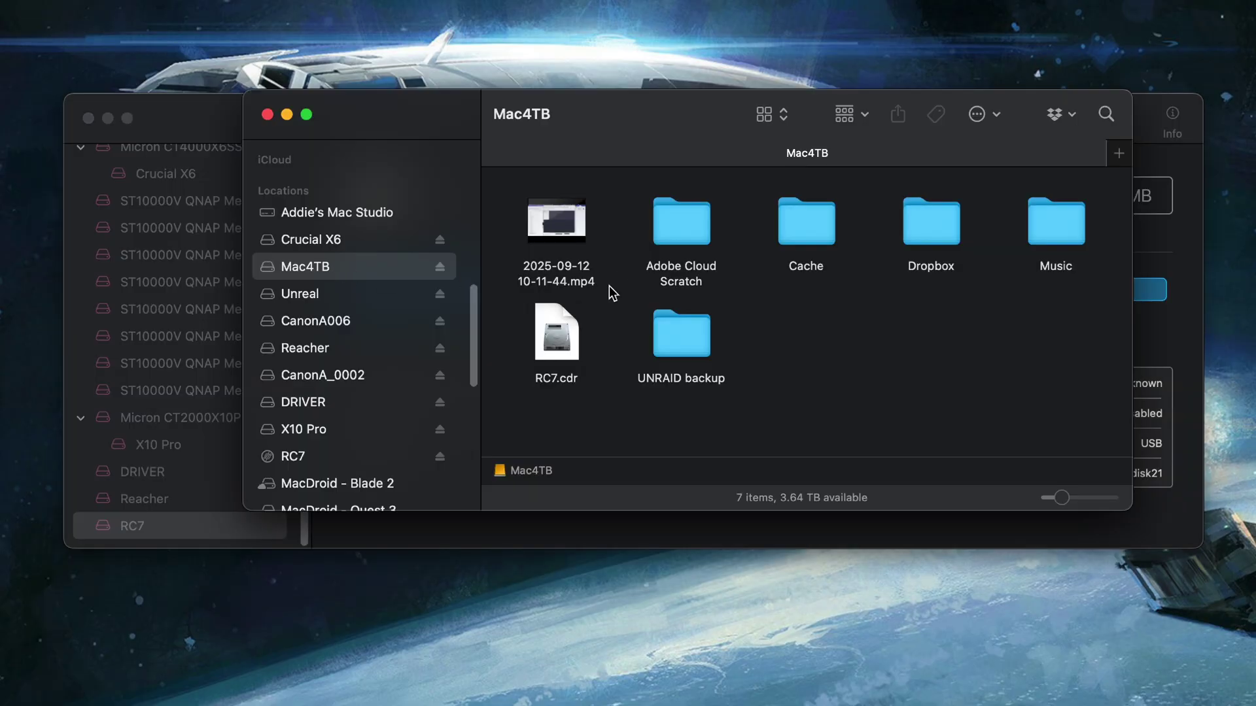
pyautogui.click(580, 321)
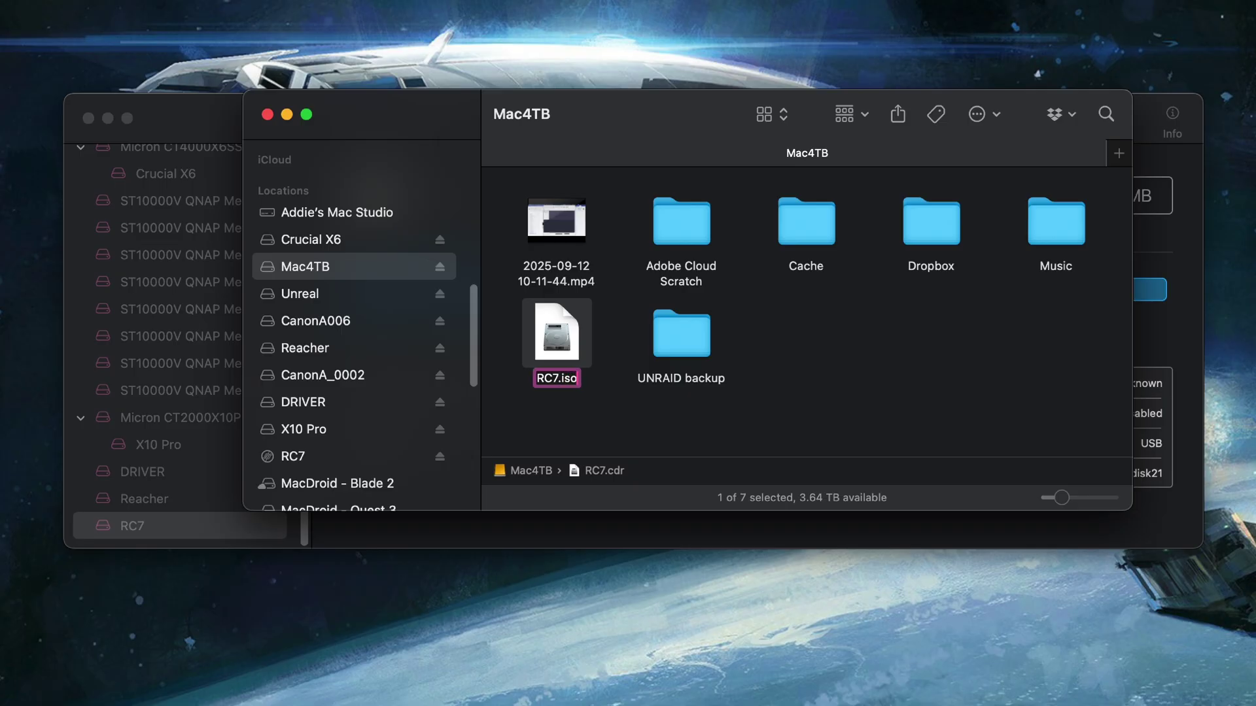
# Rename RC7.cdr to RC7.iso, confirming the .iso extension
pyautogui.press('Return')
pyautogui.click(758, 194)
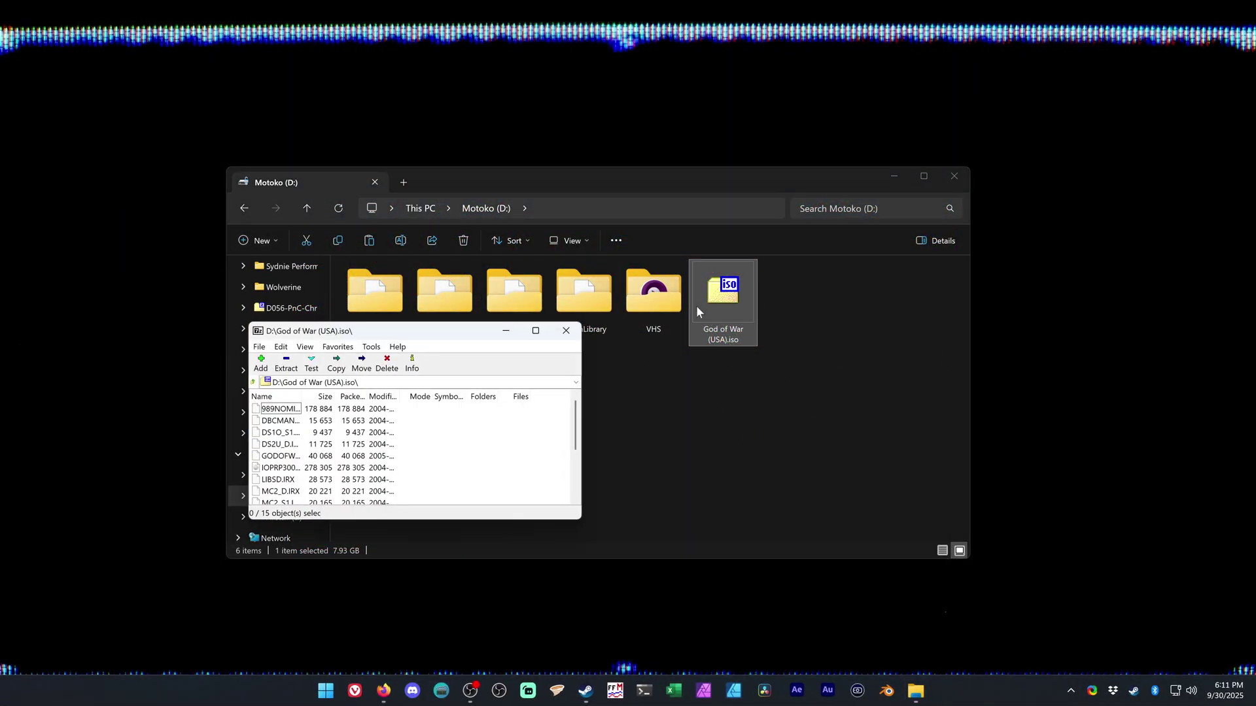
# Enlarge 7-Zip and widen the Name column to read all 15 files in God of War (USA).iso
pyautogui.moveTo(579, 520); pyautogui.dragTo(741, 611)
pyautogui.moveTo(297, 400); pyautogui.dragTo(402, 403)
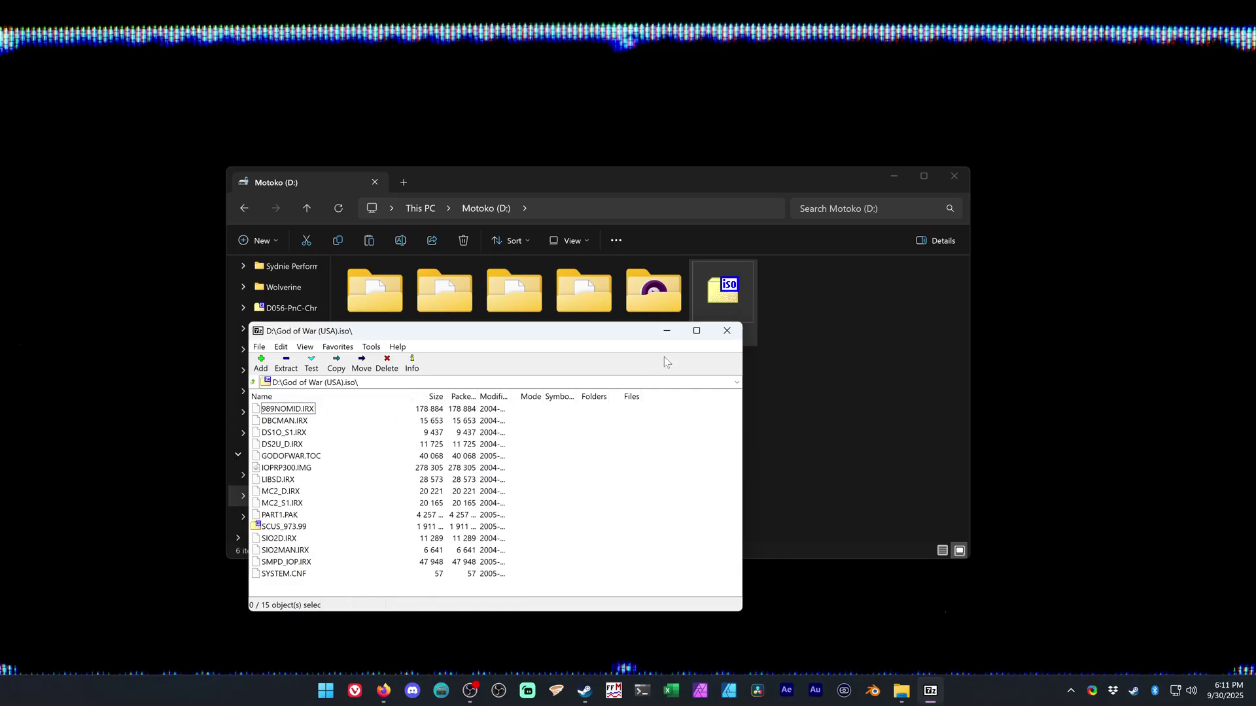
pyautogui.click(730, 335)
# Mount God of War (USA).iso as drive F: with Open with > Windows Explorer
pyautogui.rightClick(727, 298)
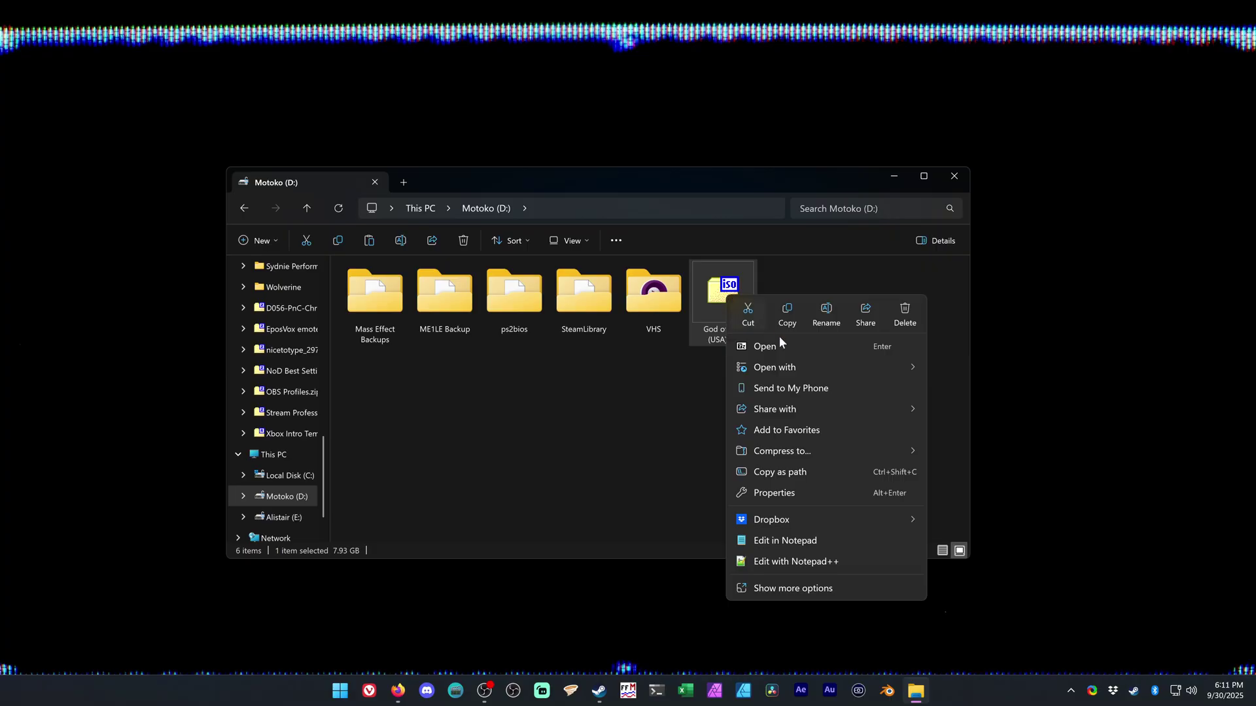
pyautogui.moveTo(809, 367)
pyautogui.click(995, 429)
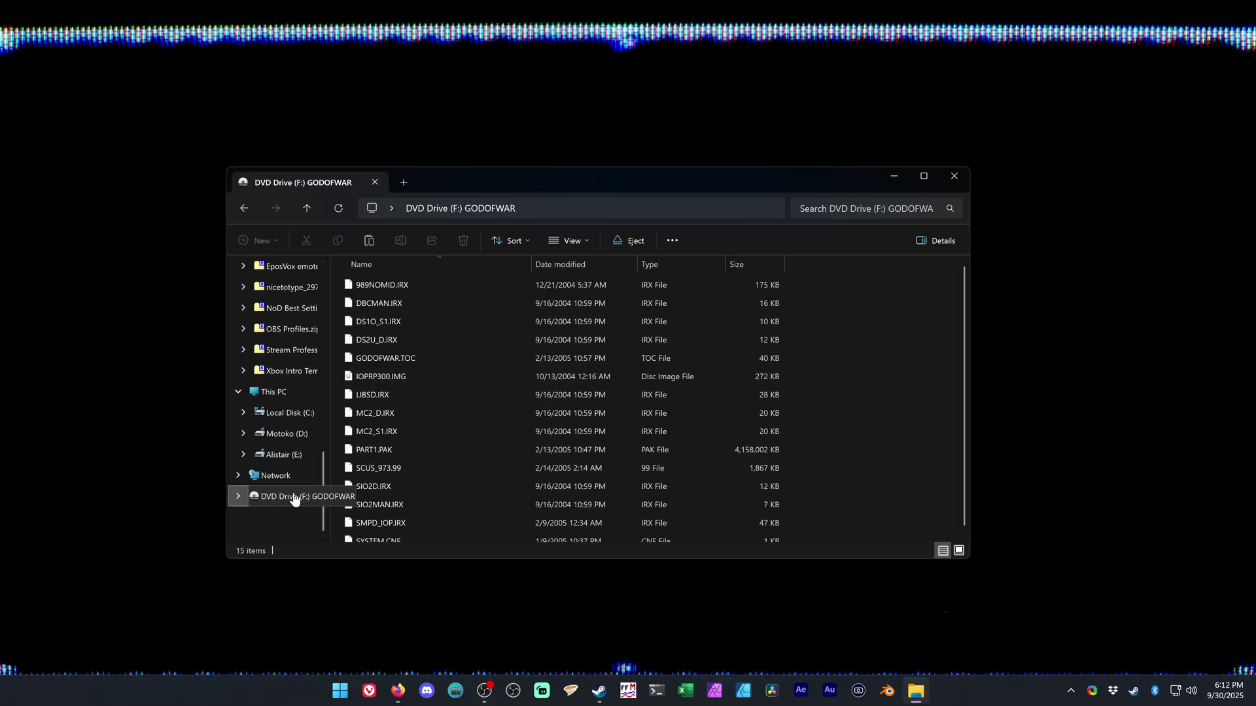
# Eject the mounted GODOFWAR drive F: and open Motoko (D:)
pyautogui.click(278, 392)
pyautogui.rightClick(403, 325)
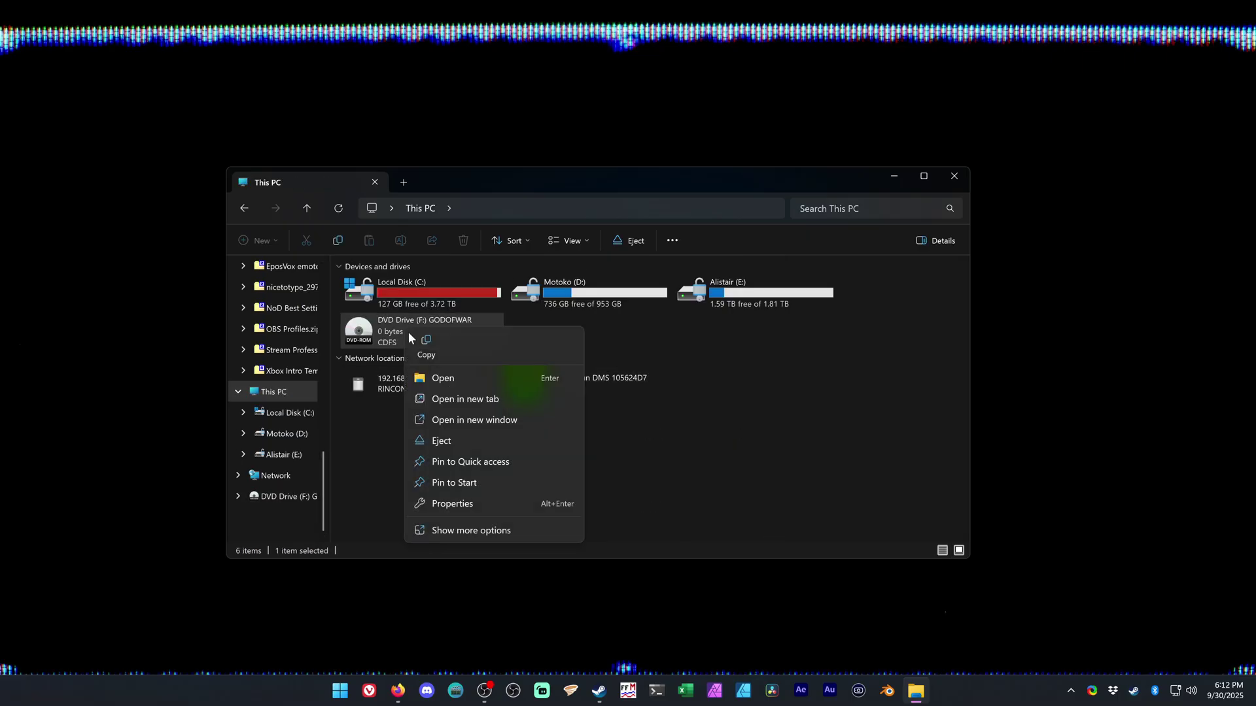
pyautogui.click(448, 445)
pyautogui.doubleClick(613, 291)
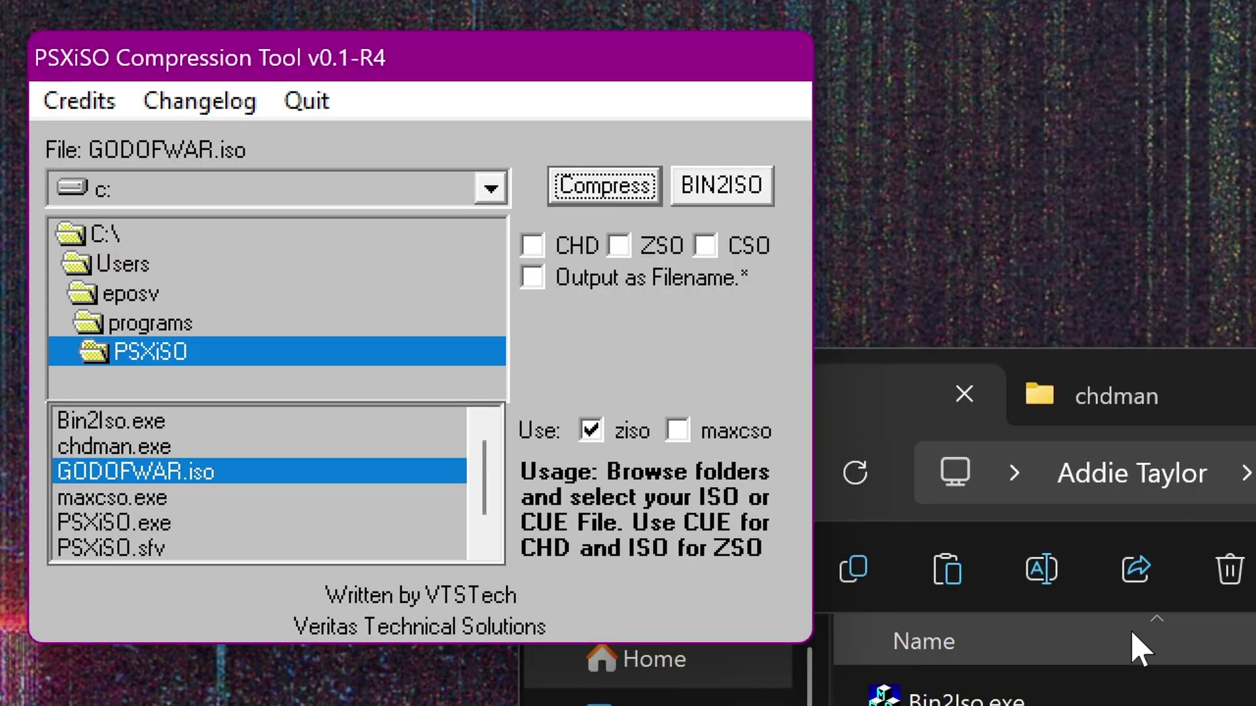
# Compress GODOFWAR.iso to CSO using maxcso, confirming the prompt and processing notice
pyautogui.click(611, 208)
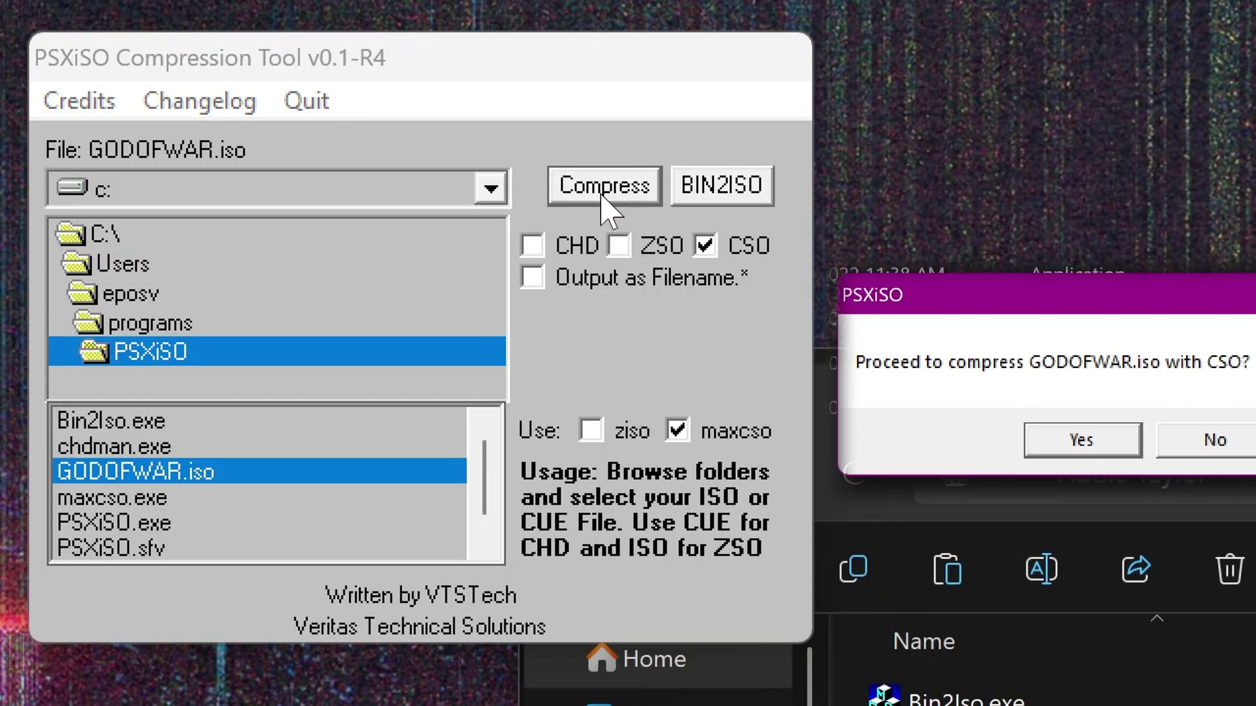
pyautogui.click(1055, 433)
pyautogui.click(1065, 428)
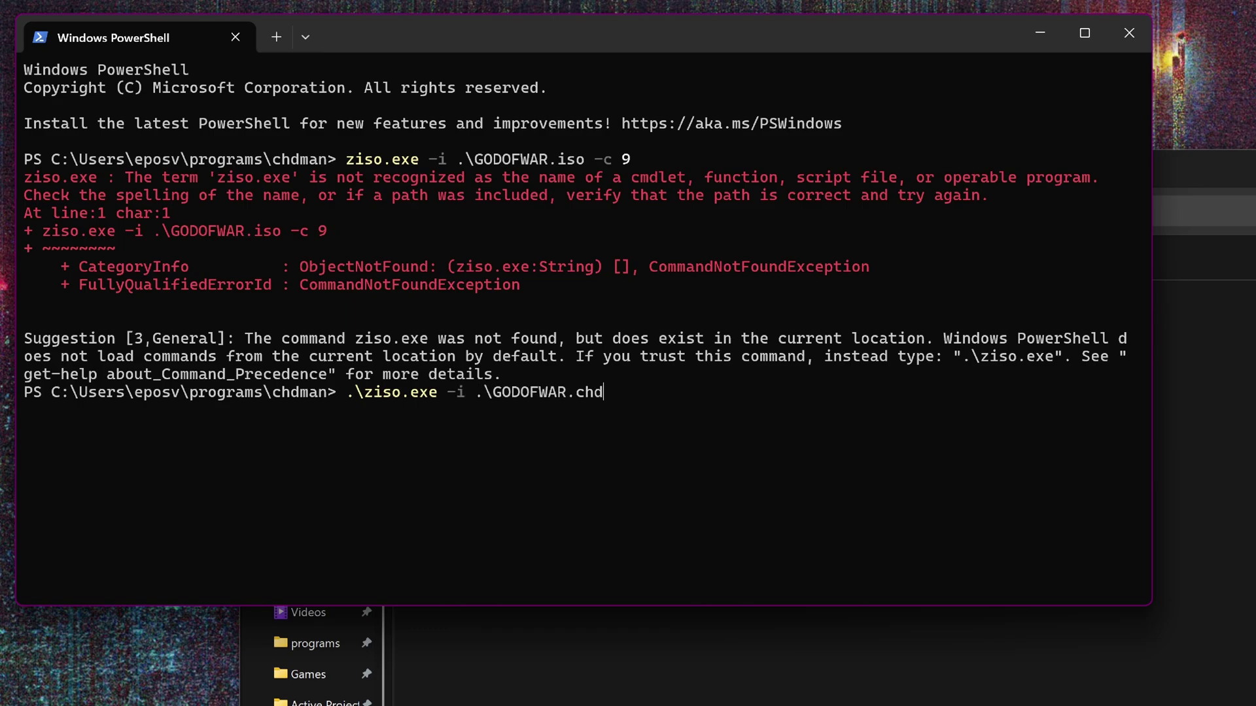
# Run ziso on GODOFWAR.iso at level 9 to produce GODOFWAR.zso
pyautogui.press('Return')
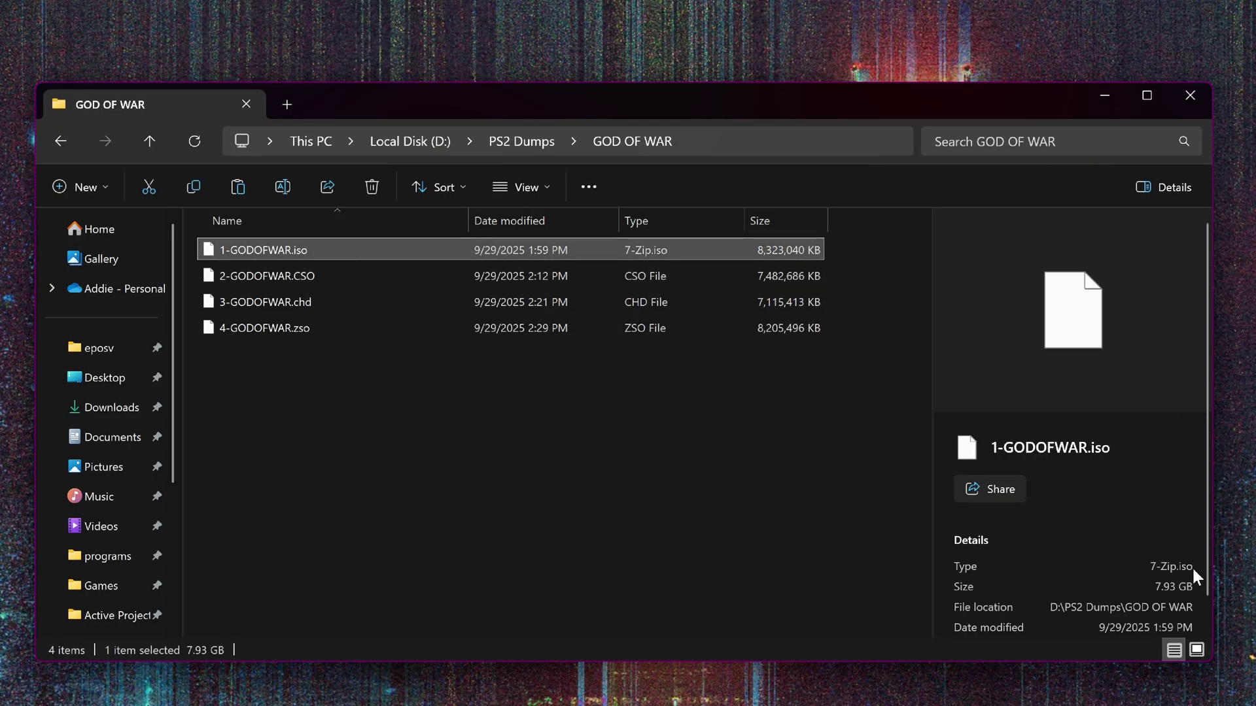
# Check each GODOFWAR file's size: CSO 7.13 GB, CHD 6.78 GB, ZSO 7.82 GB, ISO 7.93 GB
pyautogui.click(779, 279)
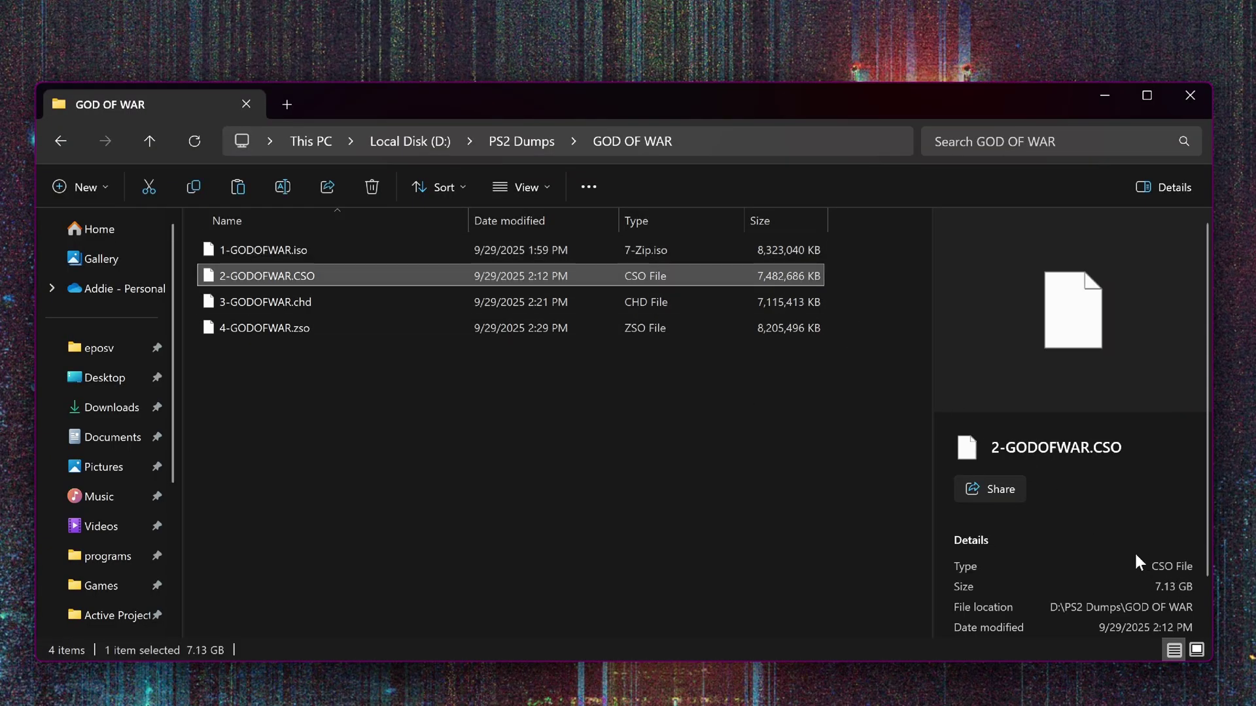
pyautogui.click(726, 304)
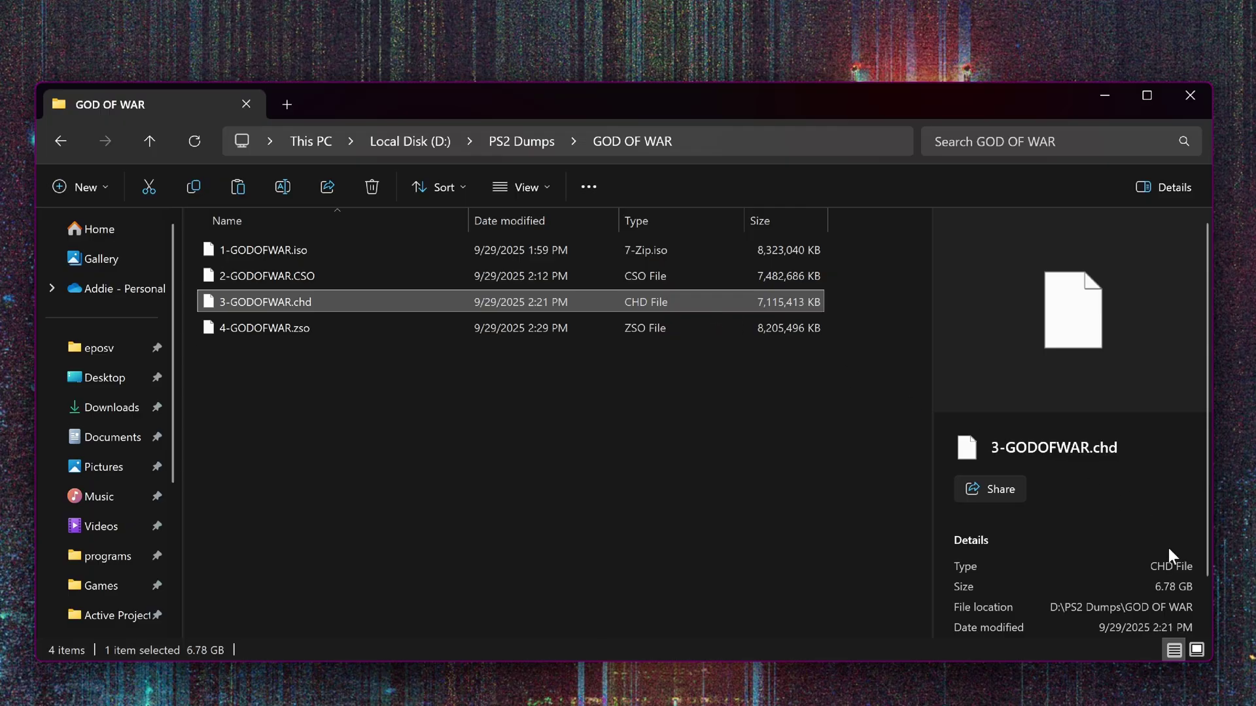
pyautogui.click(777, 332)
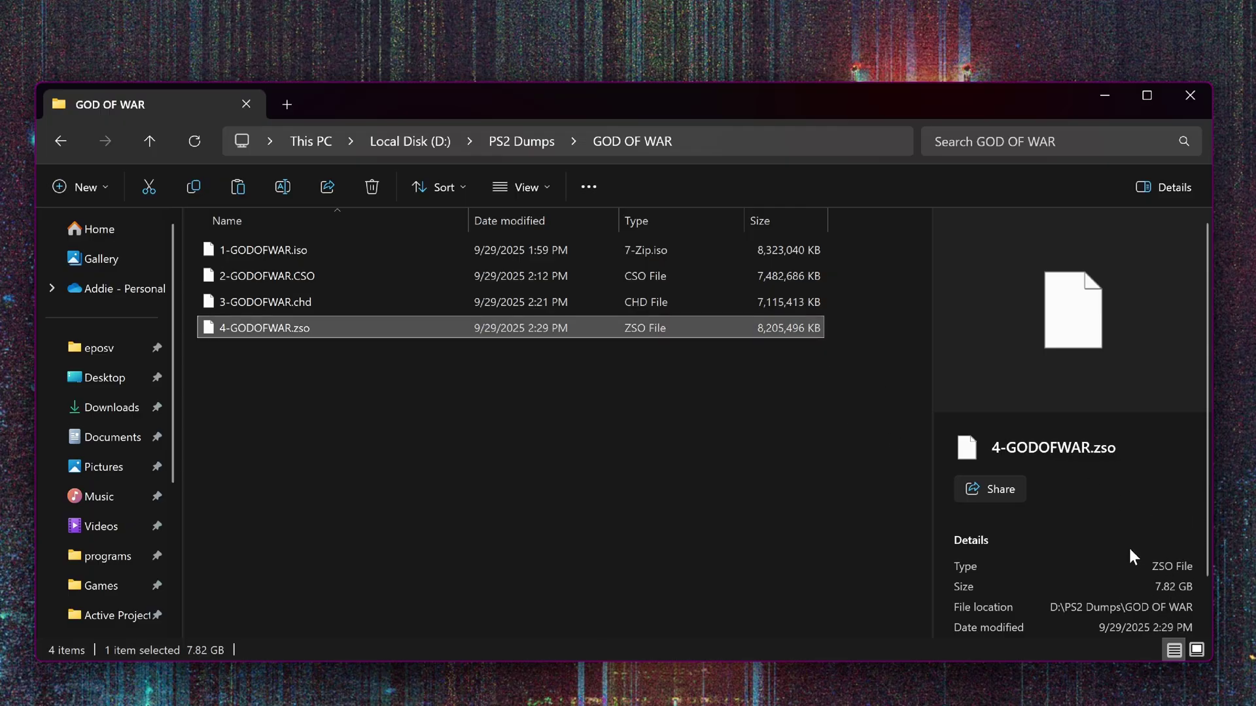
pyautogui.click(747, 257)
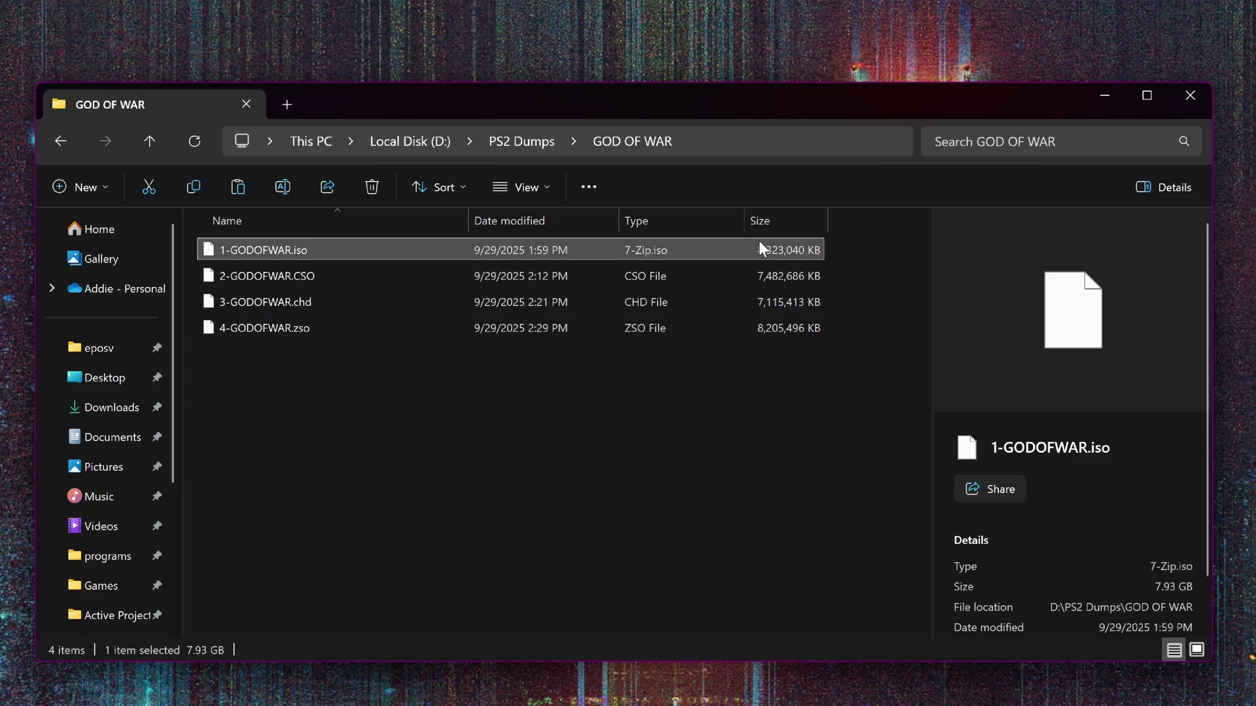
pyautogui.click(769, 374)
pyautogui.click(794, 302)
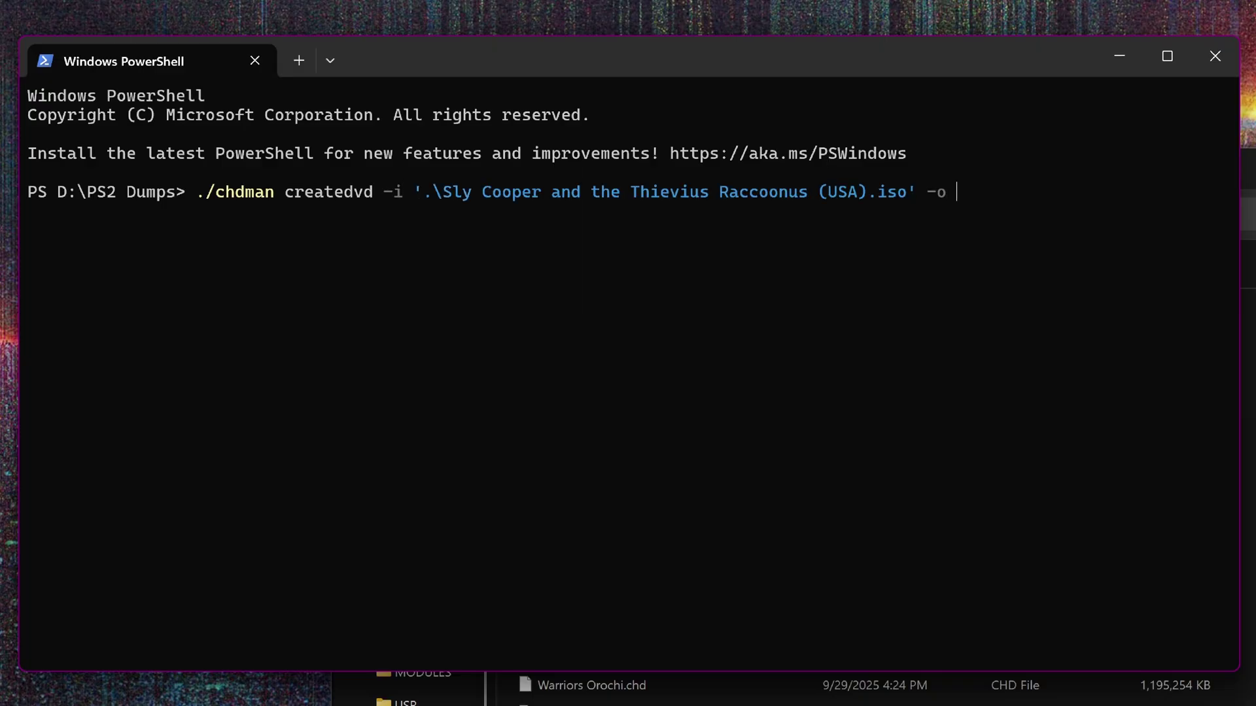
# Finish the chdman createdvd command with output SlyCooper.chd and run it
pyautogui.write('hd')
pyautogui.press('Return')
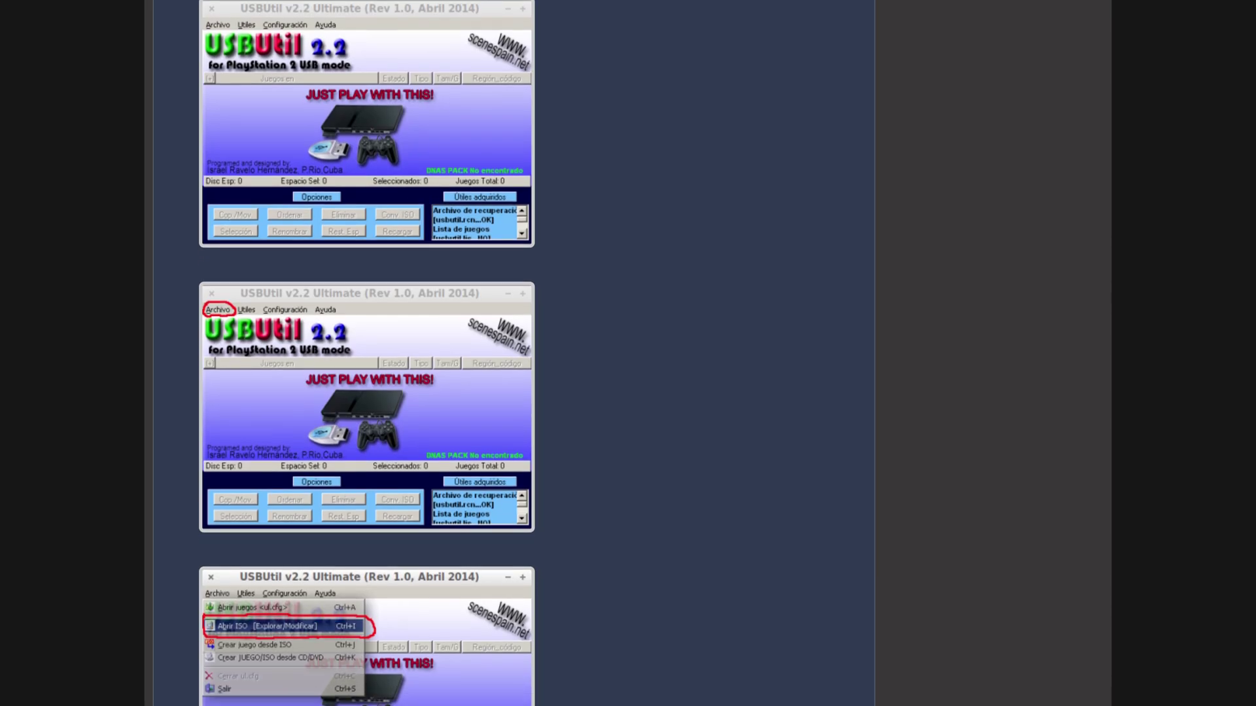
pyautogui.moveTo(1171, 356); pyautogui.dragTo(661, 351)
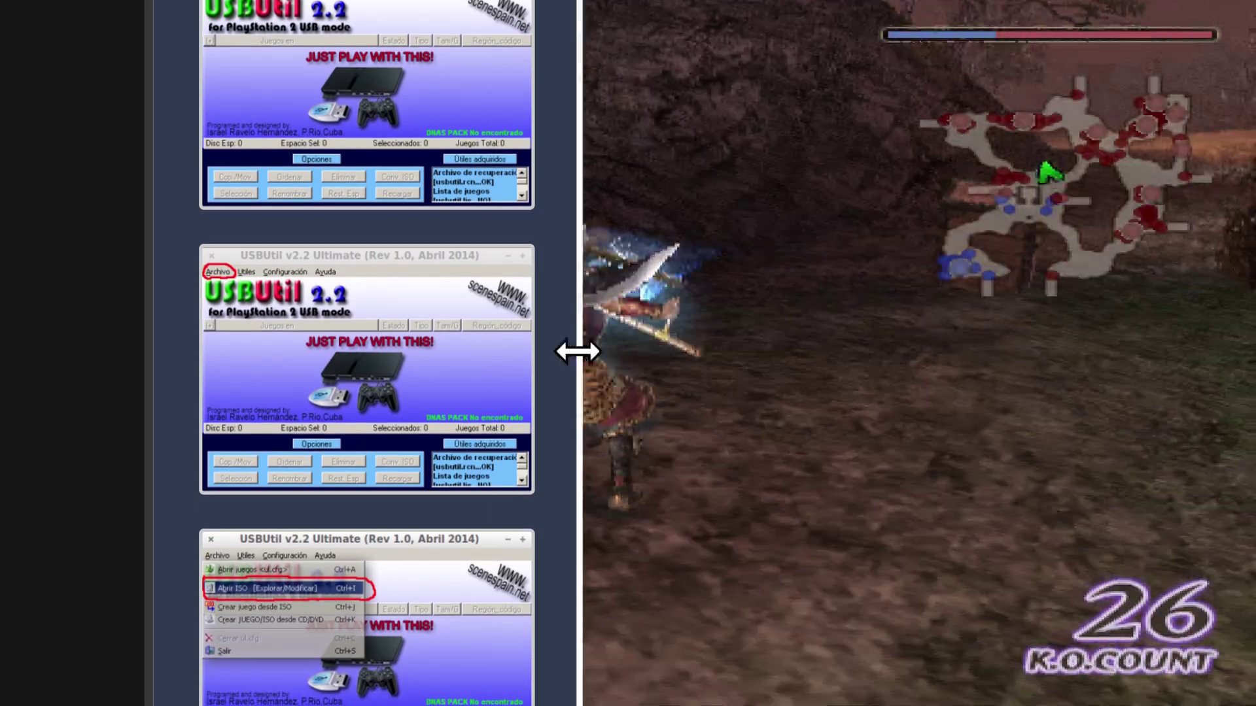